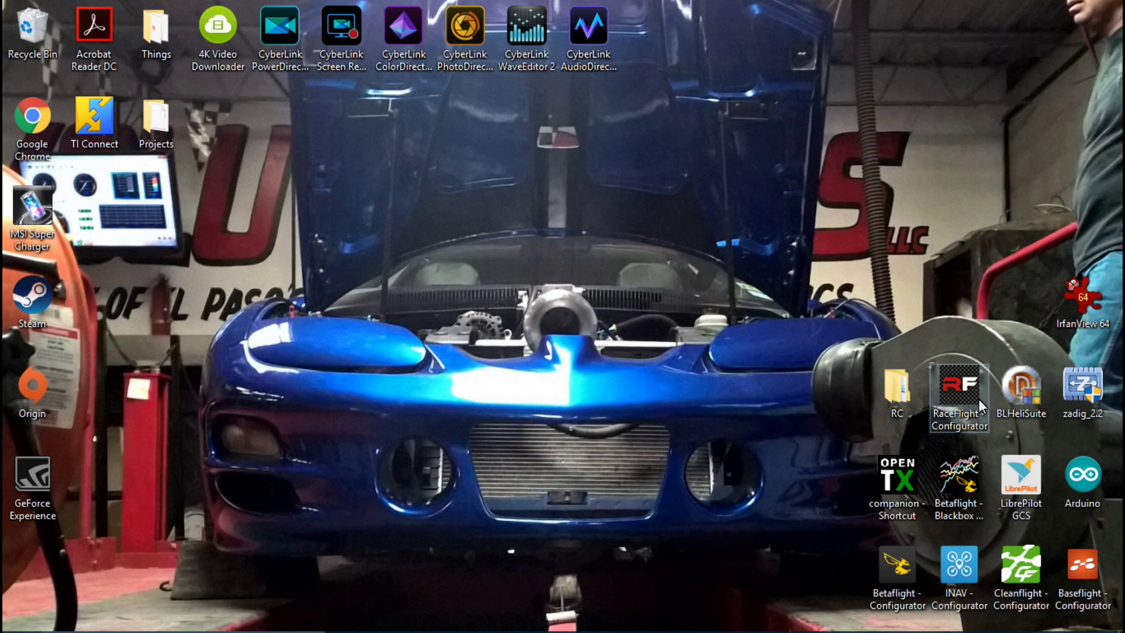
# Launch BLHeliSuite from its desktop shortcut.
pyautogui.doubleClick(1008, 388)
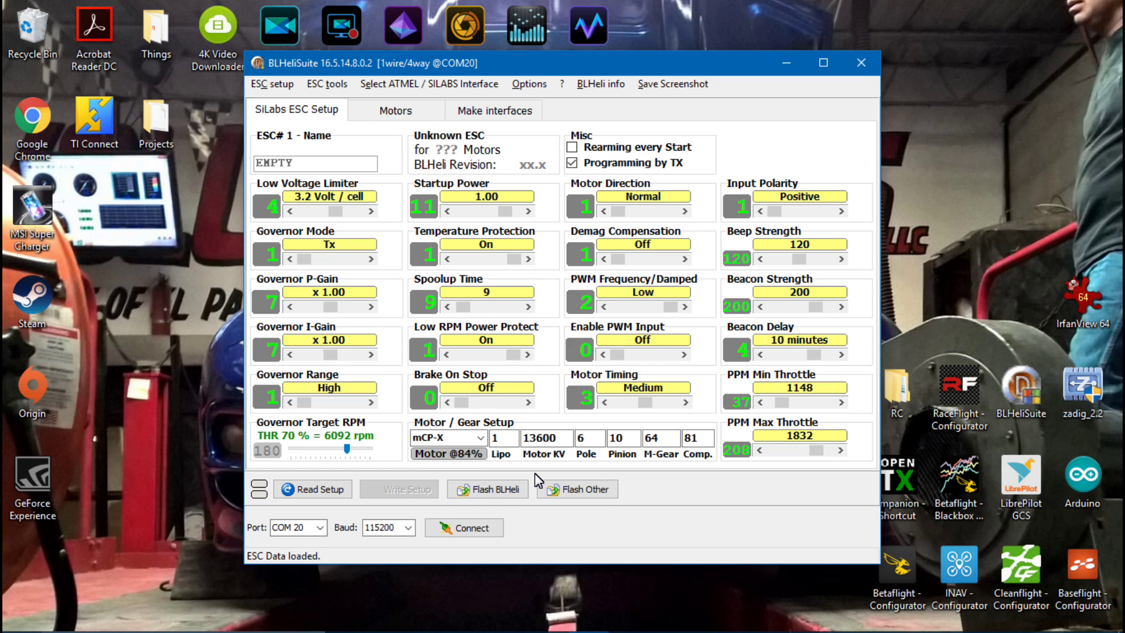
# Connect on COM 20 and read ESC#1's A-L-30 BLHeli_S 16.5 setup, with four ESCs detected.
pyautogui.click(282, 526)
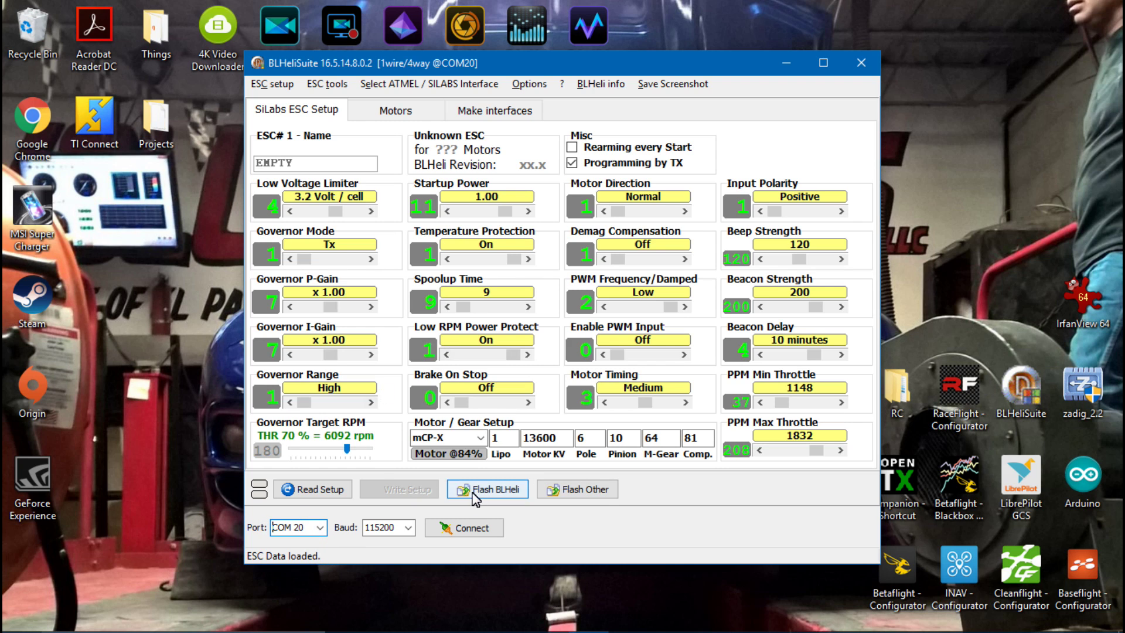
pyautogui.click(477, 531)
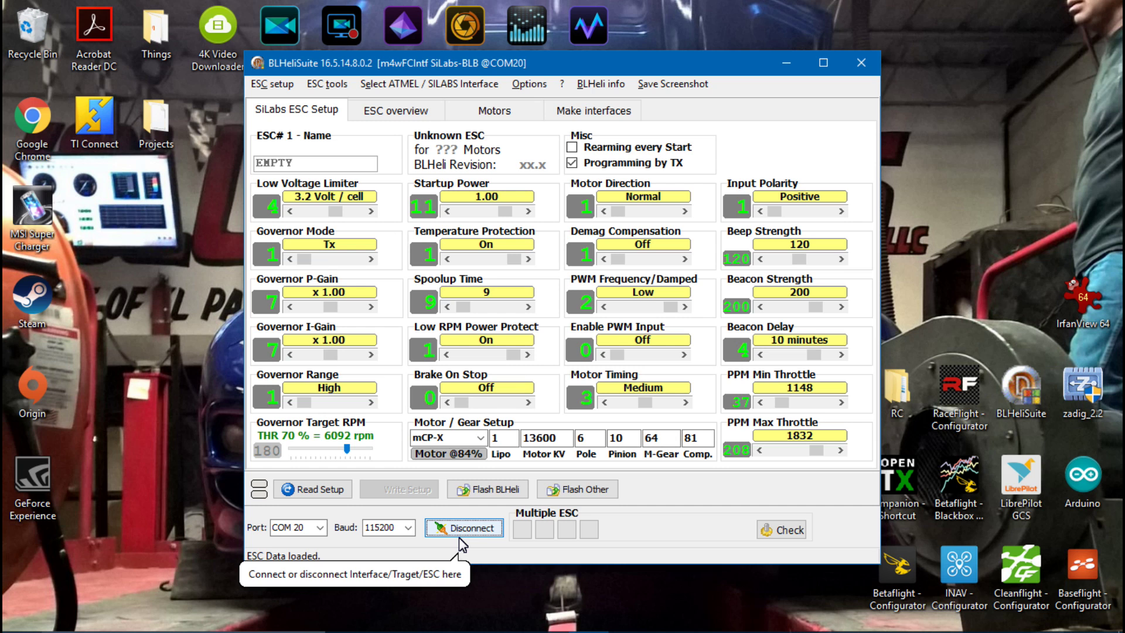
pyautogui.click(322, 493)
pyautogui.click(537, 449)
pyautogui.click(572, 292)
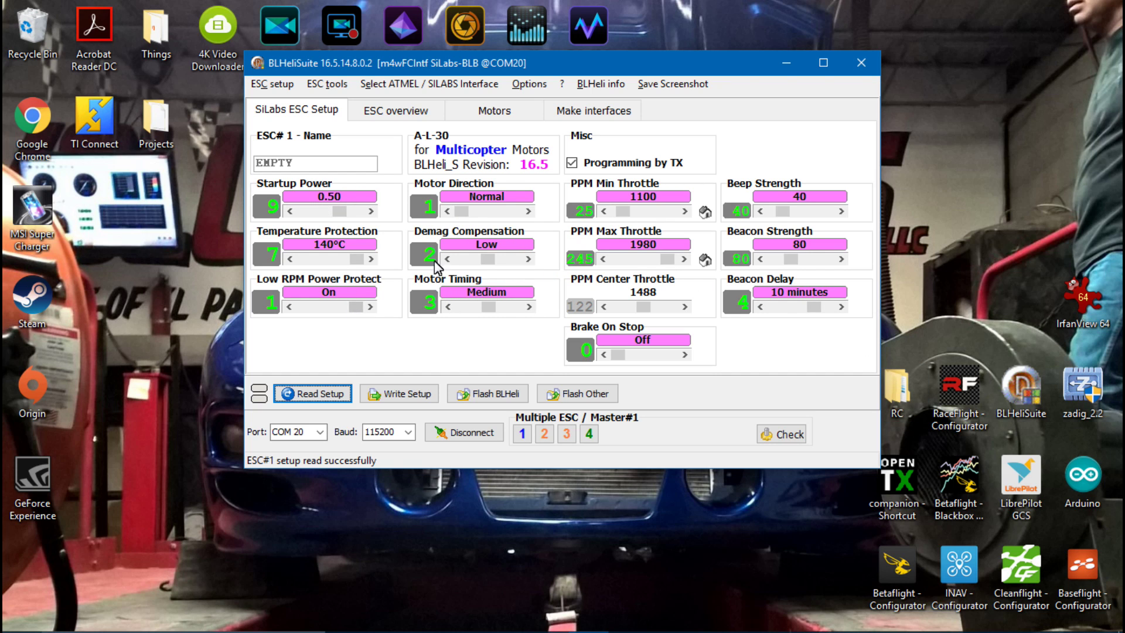
# Open the BLHeli_S SiLabs Rev16.x manual from BLHeli info > Manuals, then minimize Acrobat Reader.
pyautogui.click(606, 83)
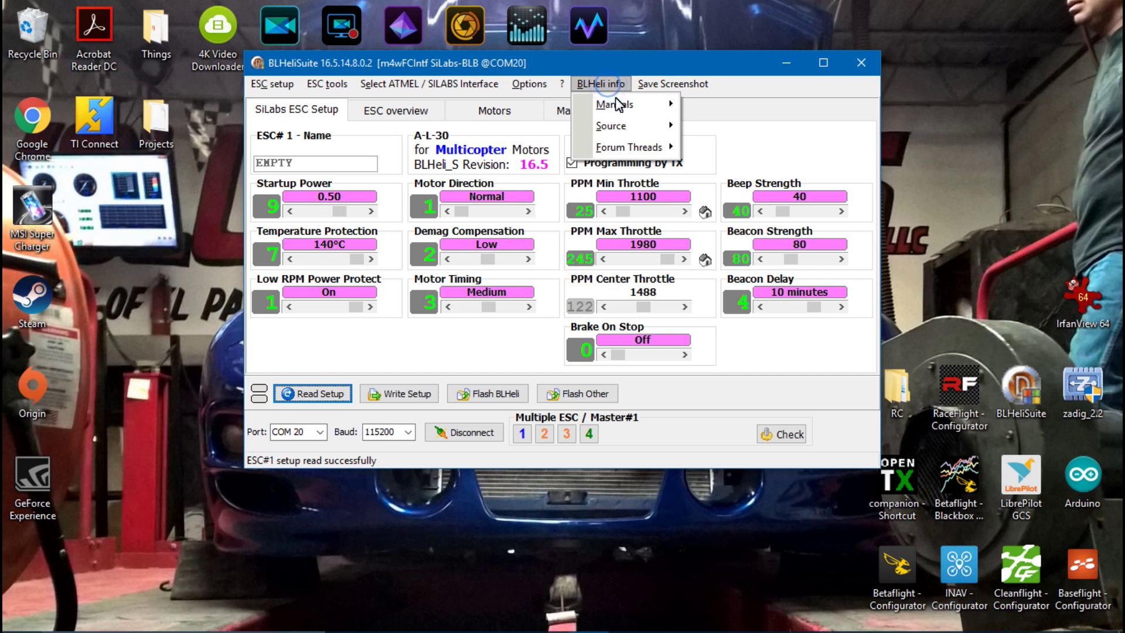
pyautogui.moveTo(614, 103)
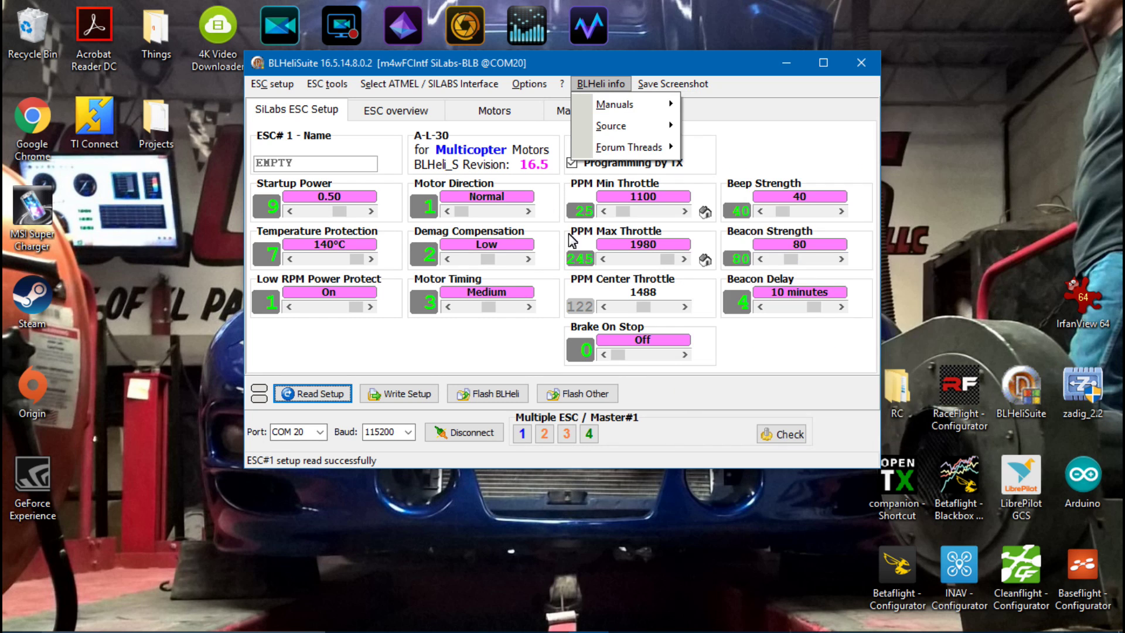
pyautogui.moveTo(672, 104)
pyautogui.click(725, 99)
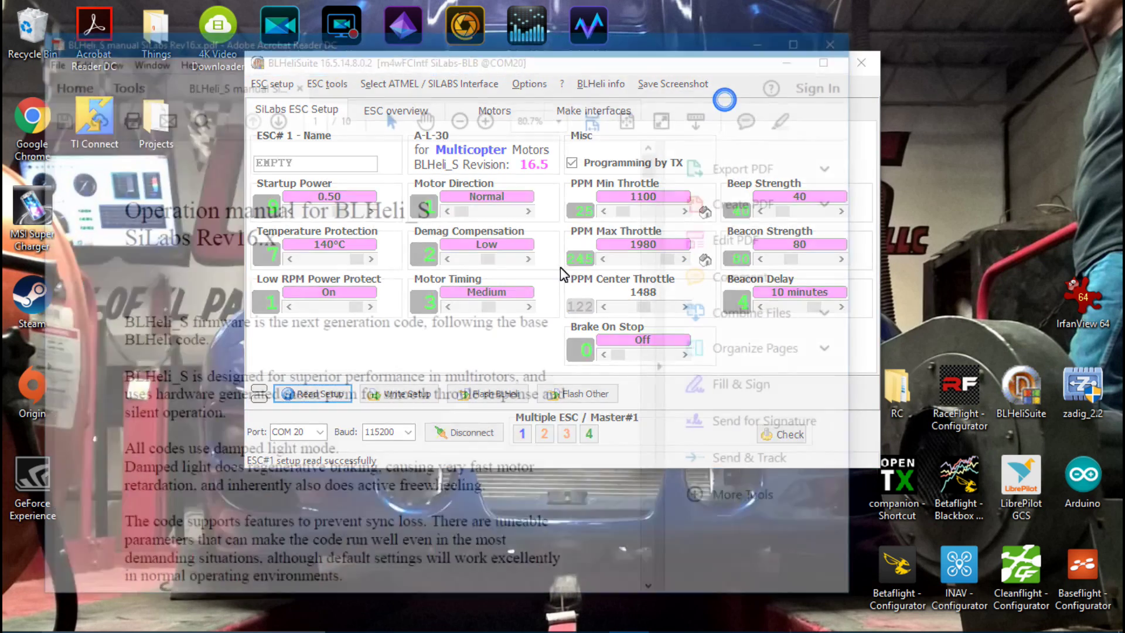
pyautogui.click(762, 41)
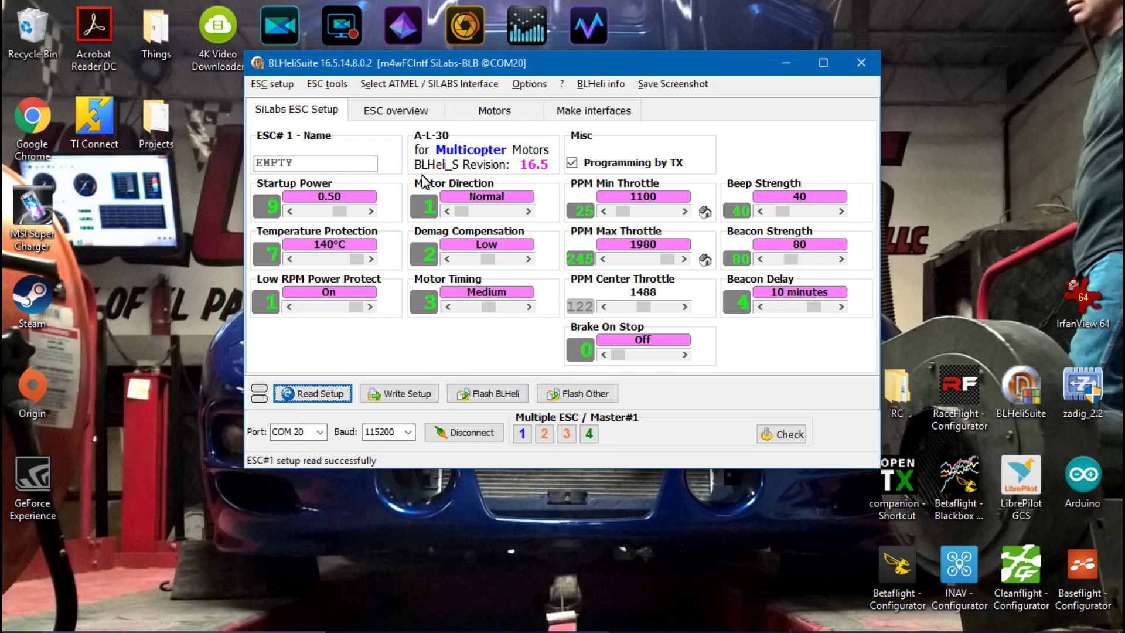
# Review the hints for ESC#1's settings on the SiLabs ESC Setup page.
pyautogui.moveTo(522, 168)
pyautogui.moveTo(351, 200)
pyautogui.moveTo(330, 249)
# Raise Motor Timing to High, then lower it two steps back to Medium (3).
pyautogui.click(529, 307)
pyautogui.click(530, 306)
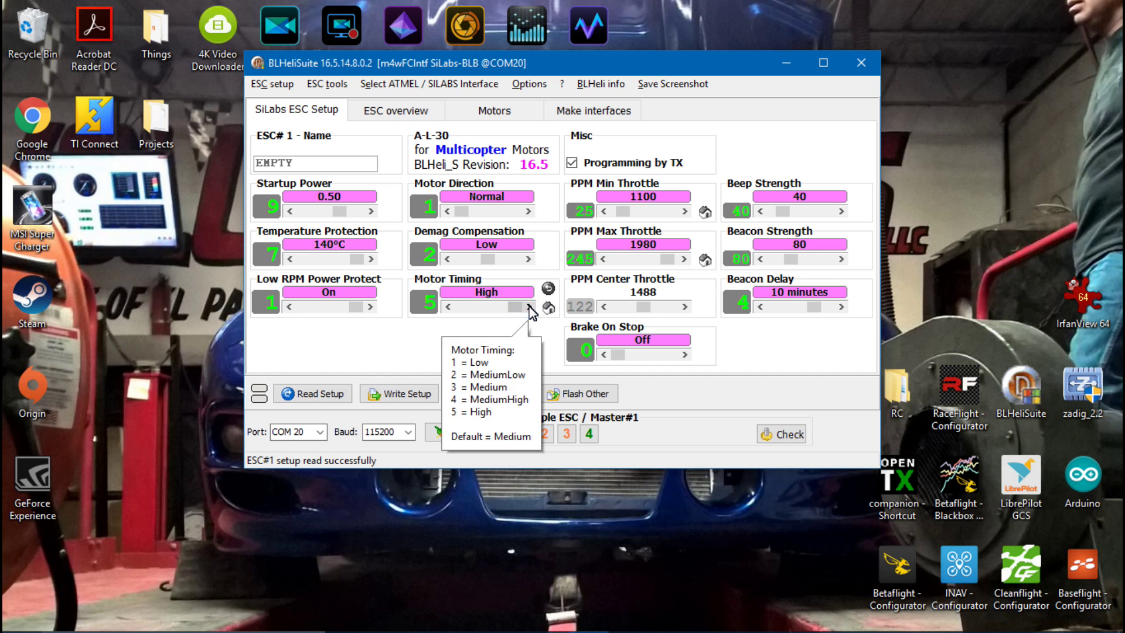
pyautogui.click(448, 306)
pyautogui.click(448, 307)
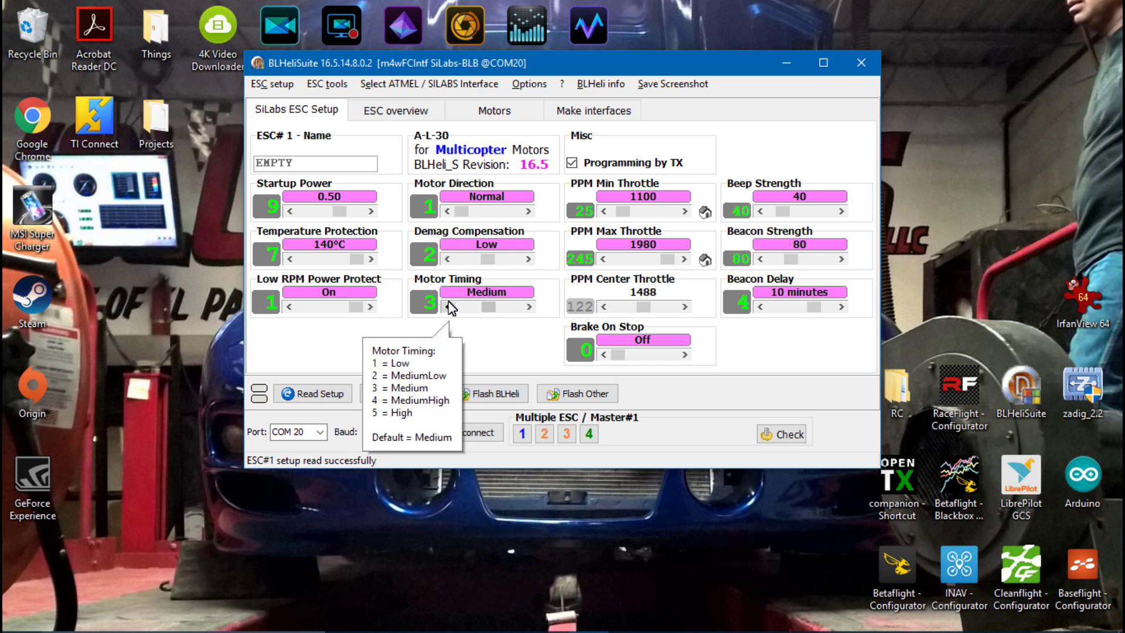
pyautogui.moveTo(471, 296)
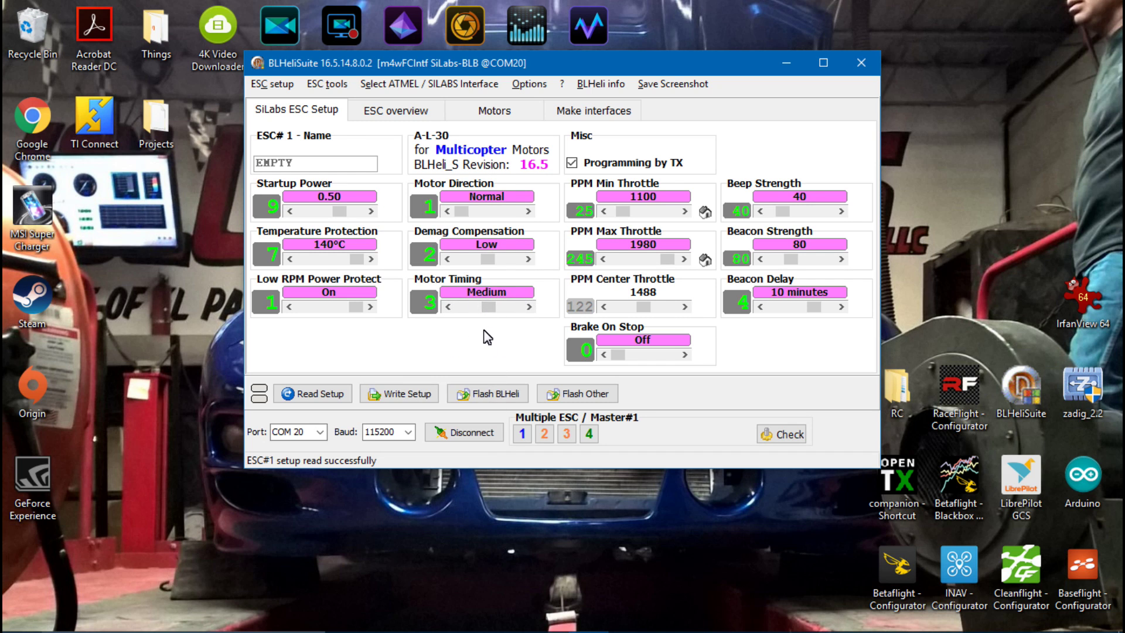
# Scroll the BLHeli_S manual to page 3, then minimize BLHeliSuite to show the desktop.
pyautogui.click(628, 616)
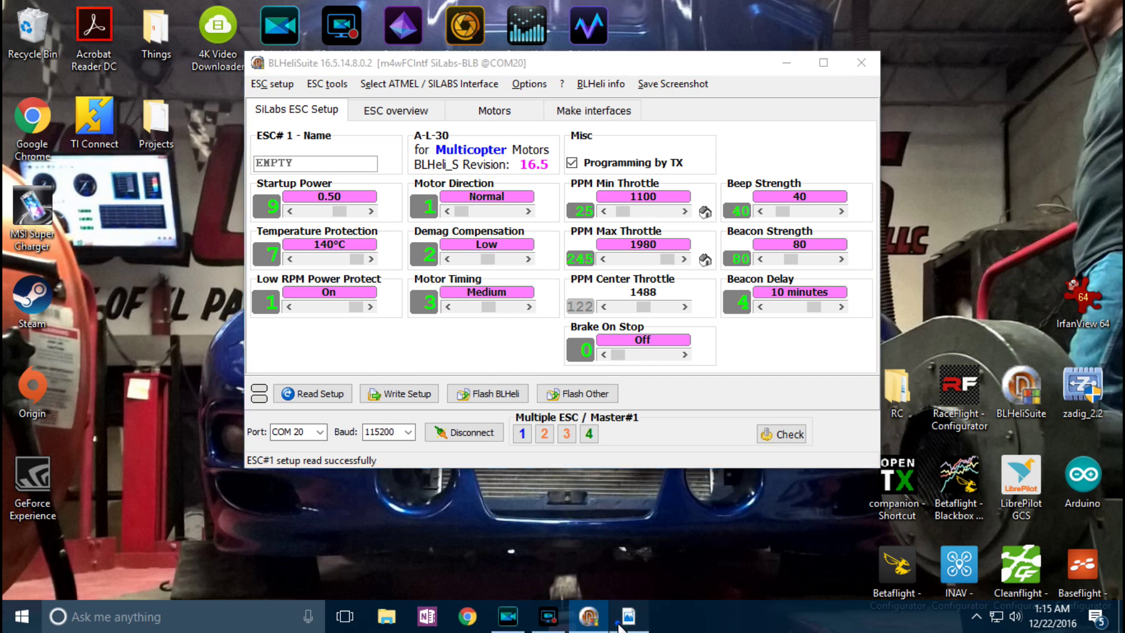
pyautogui.scroll(-5, 72, 416)
pyautogui.scroll(-4, 72, 416)
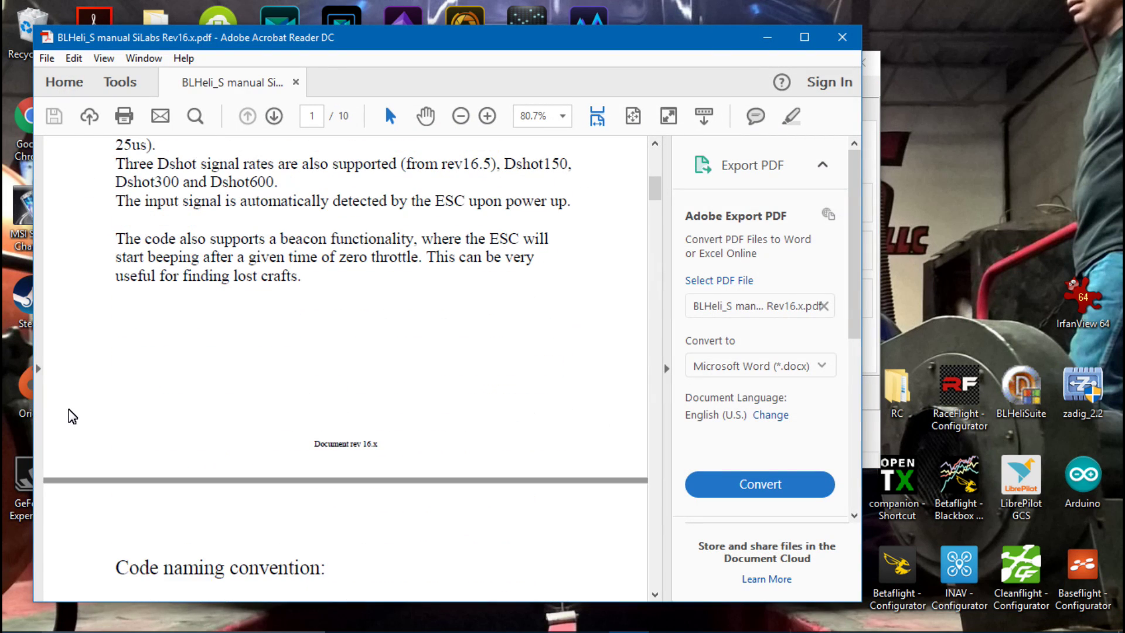
pyautogui.scroll(-15, 72, 416)
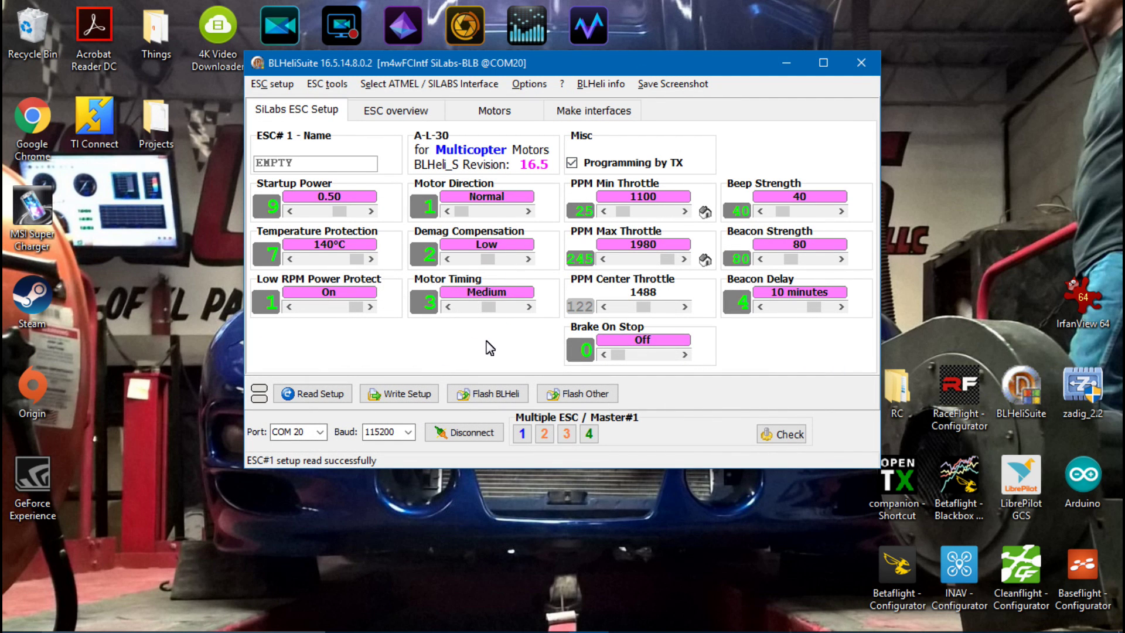
pyautogui.click(789, 63)
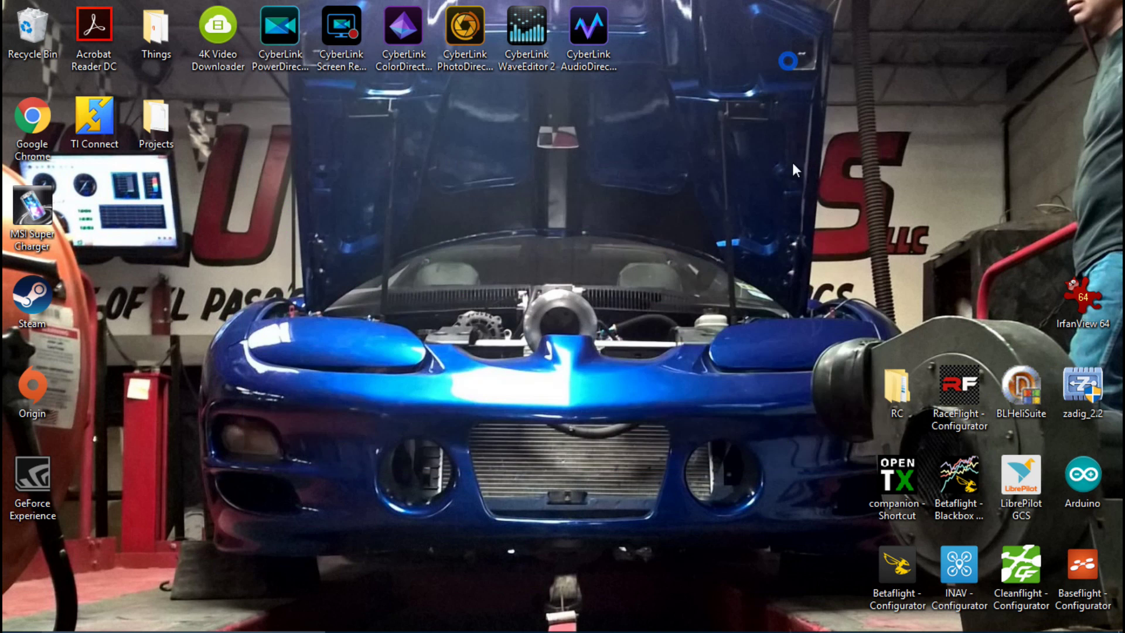
pyautogui.moveTo(469, 629)
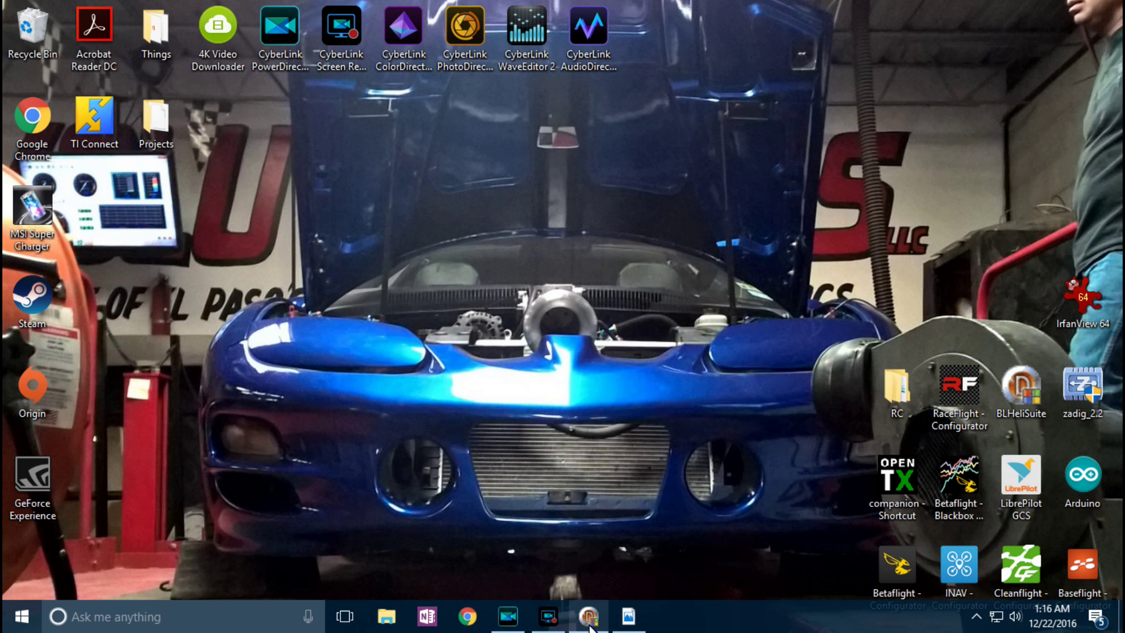
# Restore BLHeliSuite and step Motor Timing through Medium and High, ending at MediumHigh (4).
pyautogui.moveTo(590, 627)
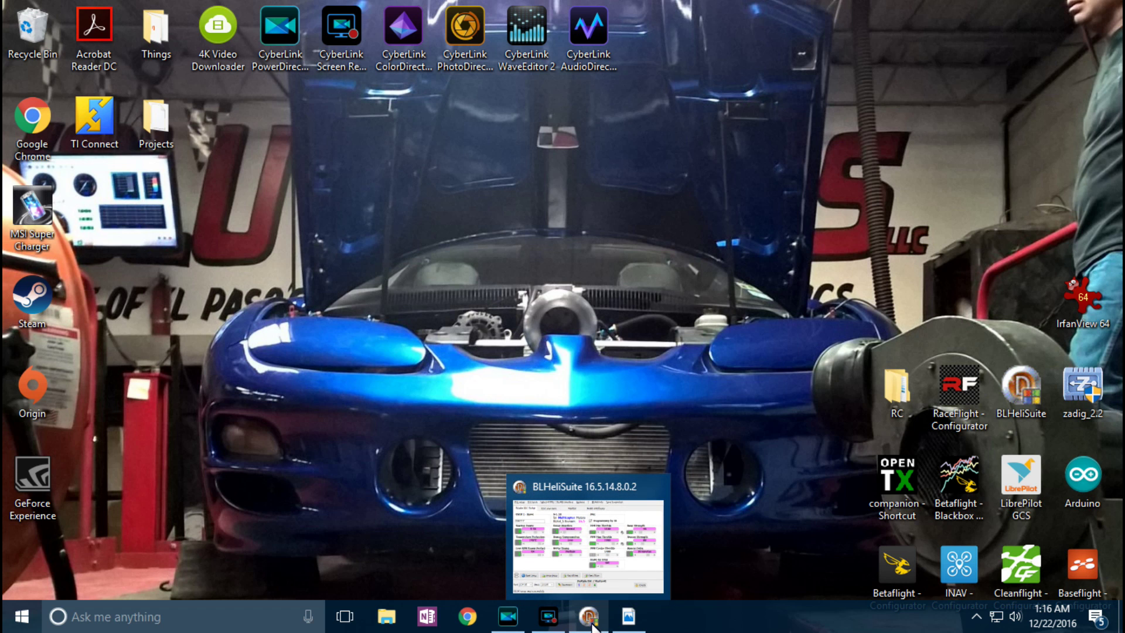
pyautogui.click(590, 622)
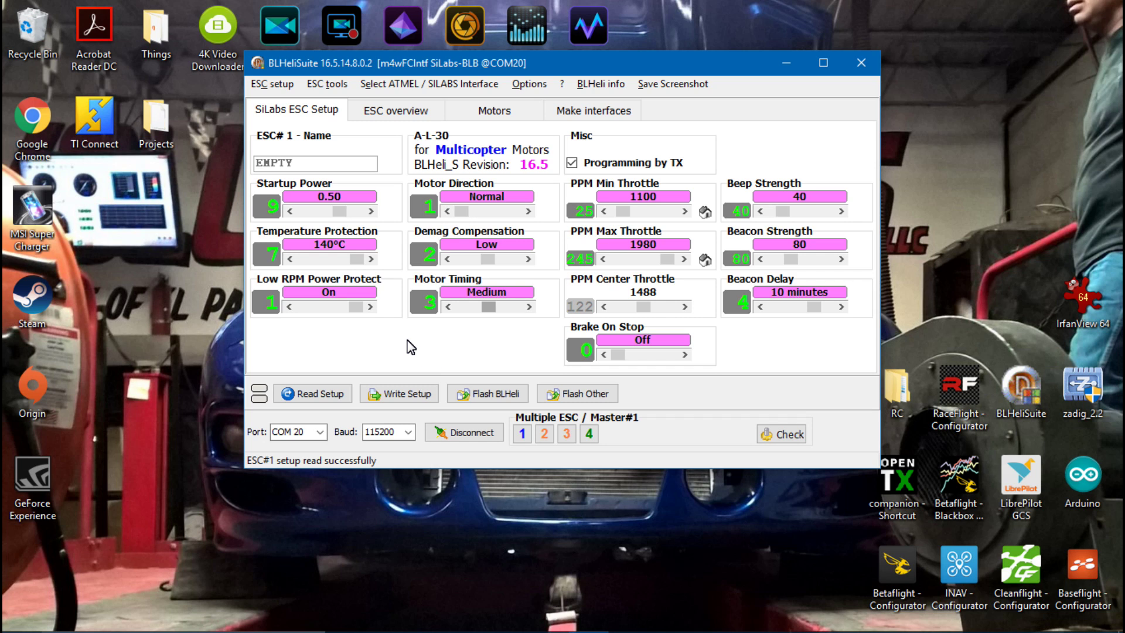
pyautogui.click(529, 306)
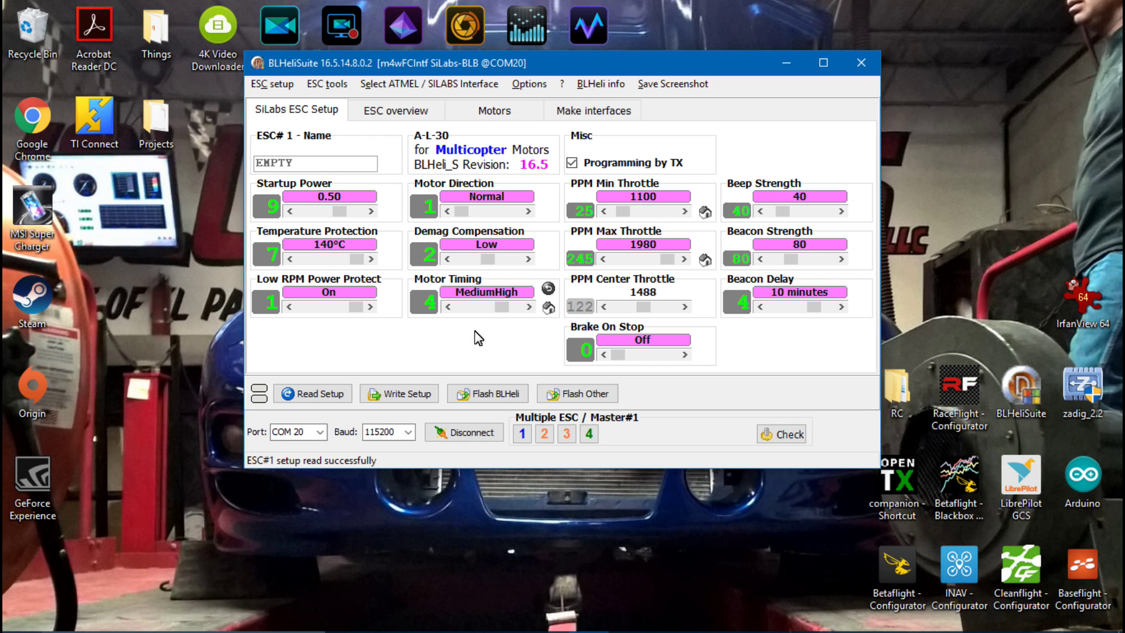
pyautogui.click(448, 306)
pyautogui.click(527, 306)
pyautogui.moveTo(500, 321)
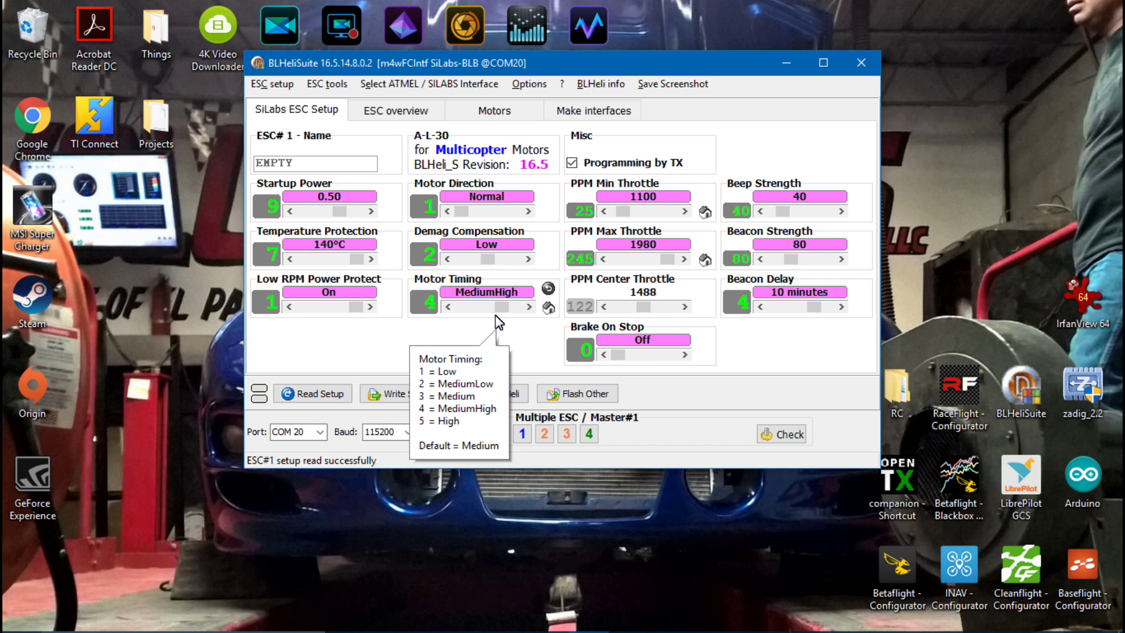
pyautogui.click(528, 306)
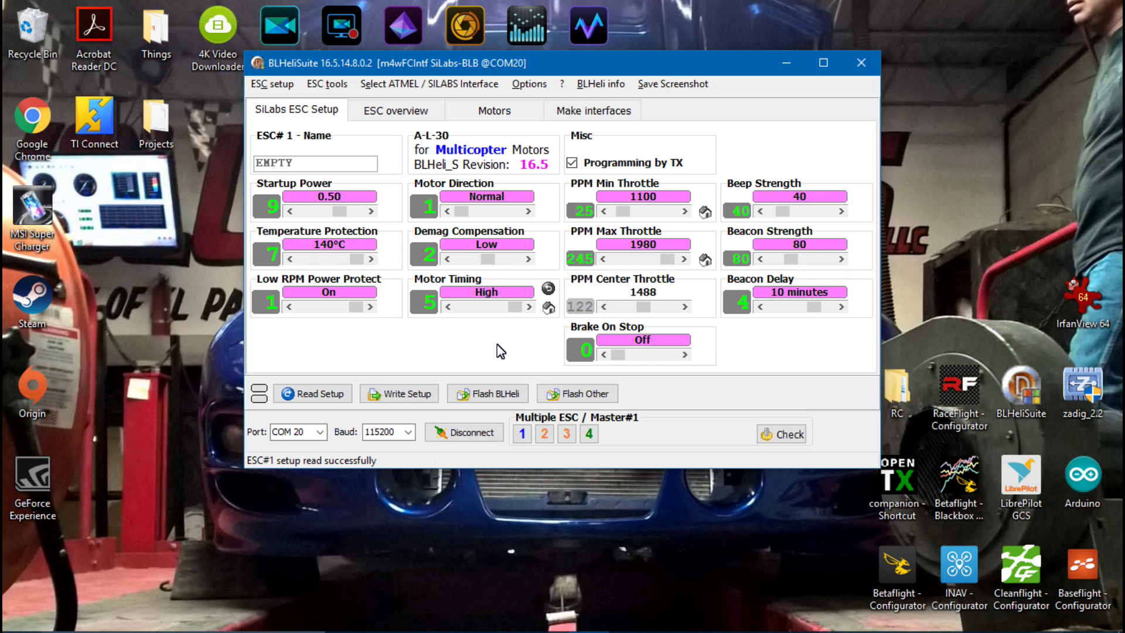
pyautogui.click(447, 307)
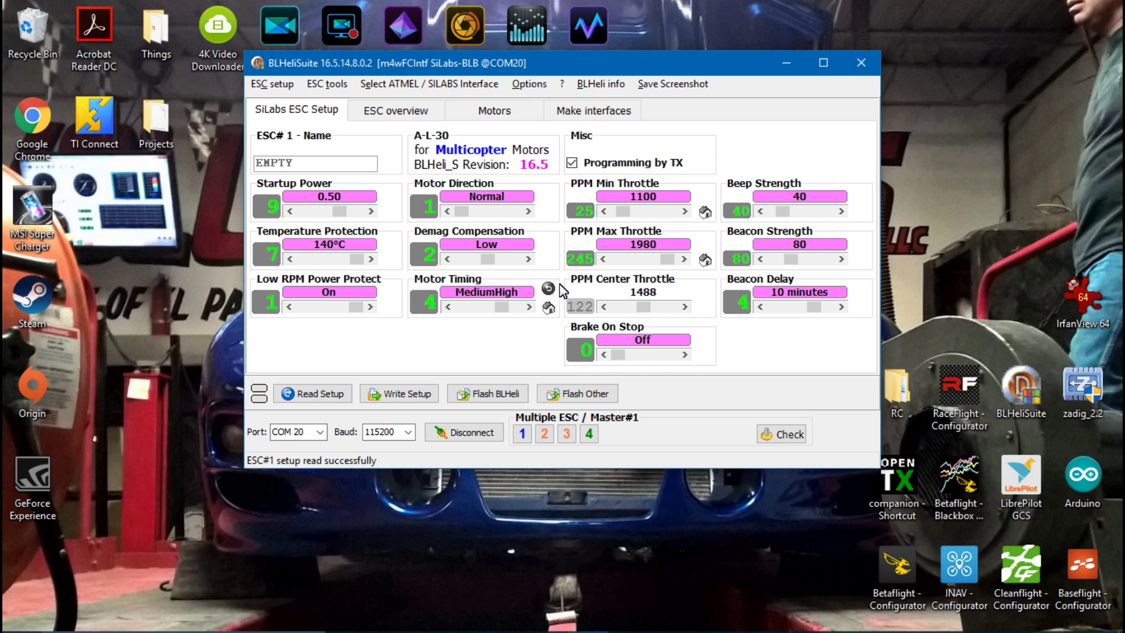
# Raise ESC#1's Beep Strength to 43.
pyautogui.moveTo(556, 273)
pyautogui.click(841, 211)
pyautogui.click(841, 211)
pyautogui.click(841, 211)
pyautogui.moveTo(835, 230)
pyautogui.moveTo(729, 280)
# Shorten Beacon Delay to 2 minutes and raise Beacon Strength to 87.
pyautogui.click(760, 307)
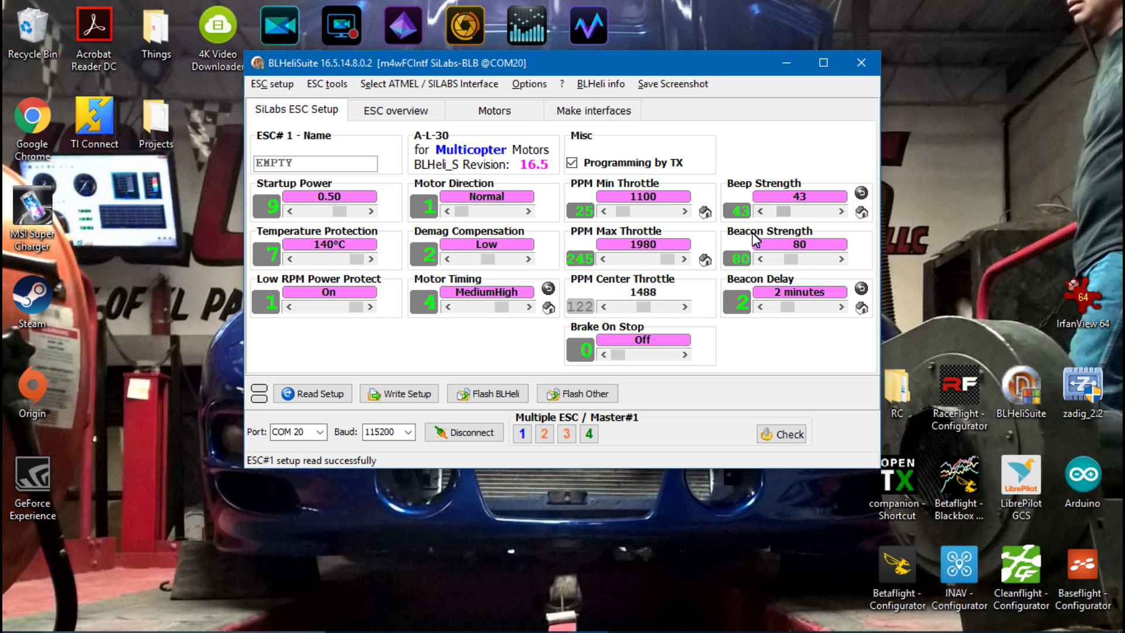
pyautogui.doubleClick(841, 259)
pyautogui.click(842, 259)
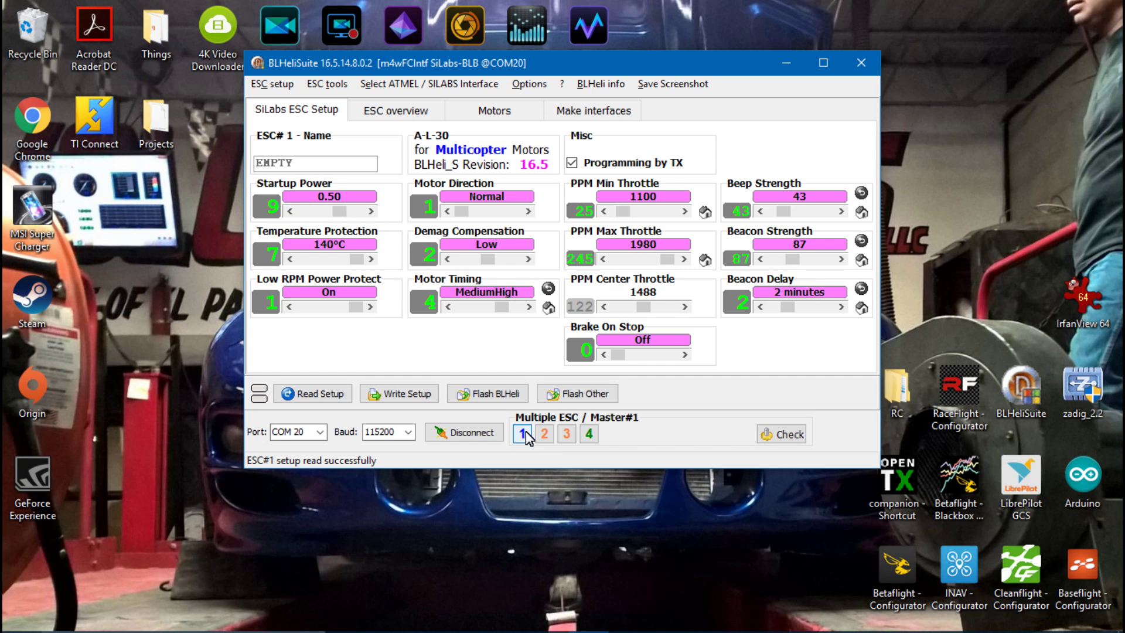
pyautogui.moveTo(522, 434)
pyautogui.moveTo(591, 437)
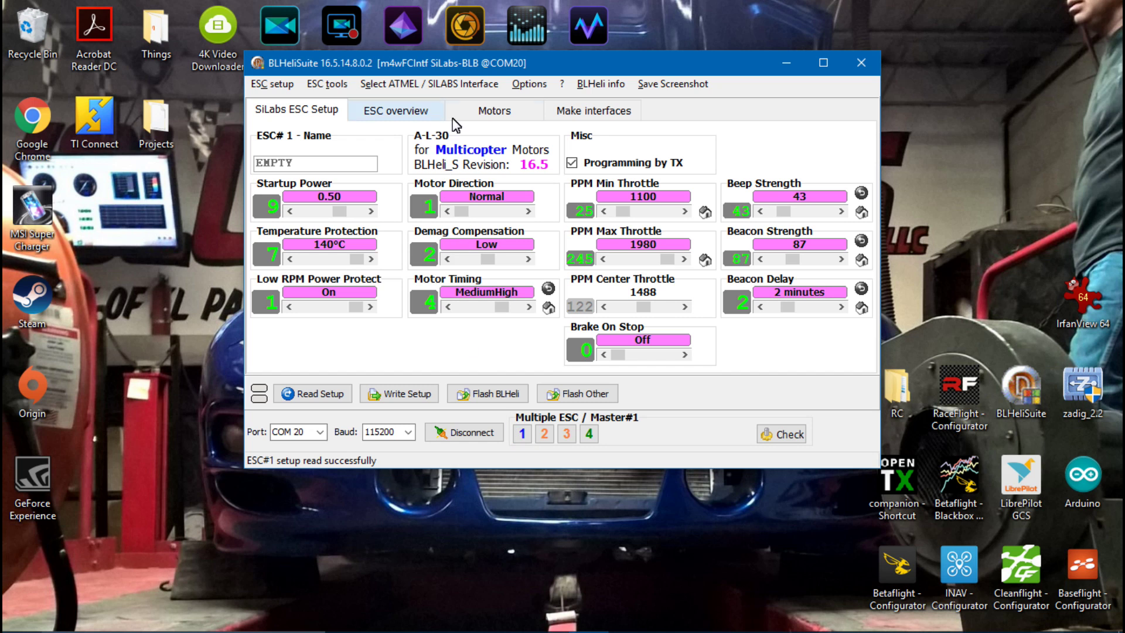
# Review the four-ESC overview table, then return to ESC#1's SiLabs ESC Setup page.
pyautogui.click(414, 109)
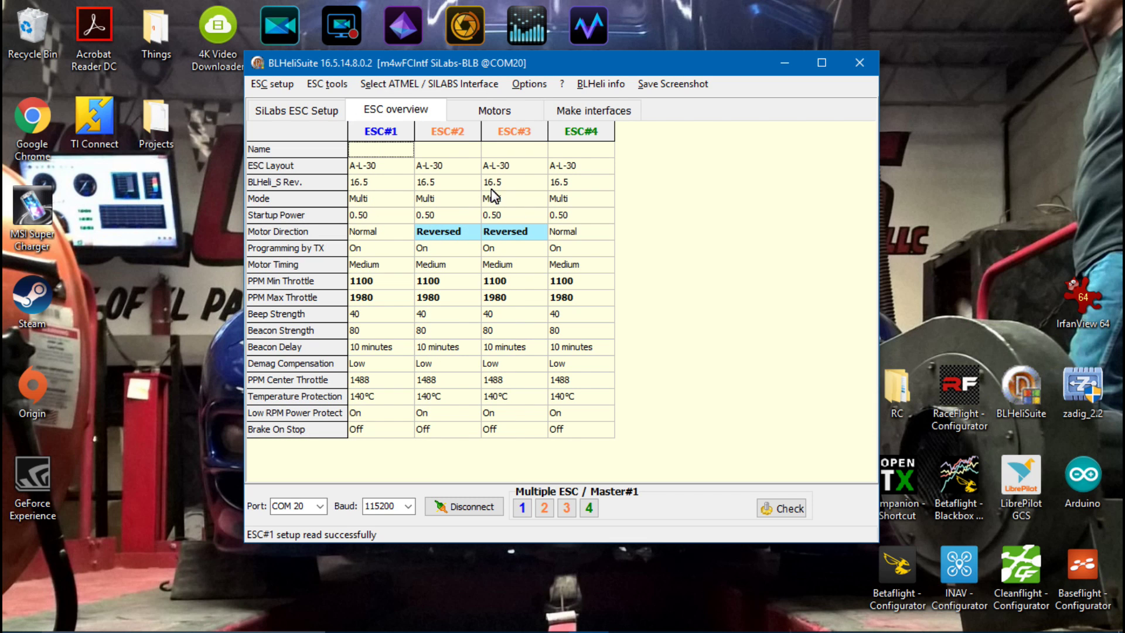
pyautogui.click(314, 114)
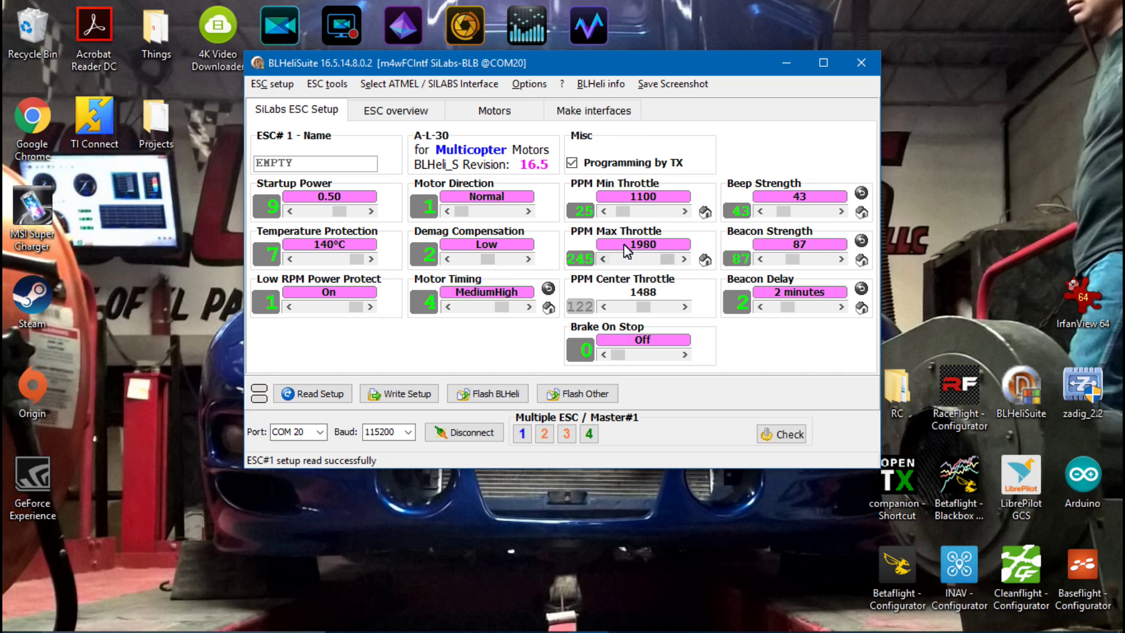
# Briefly try a lower Motor Timing, restore MediumHigh, and write the settings to all four ESCs.
pyautogui.click(449, 307)
pyautogui.click(529, 308)
pyautogui.click(405, 394)
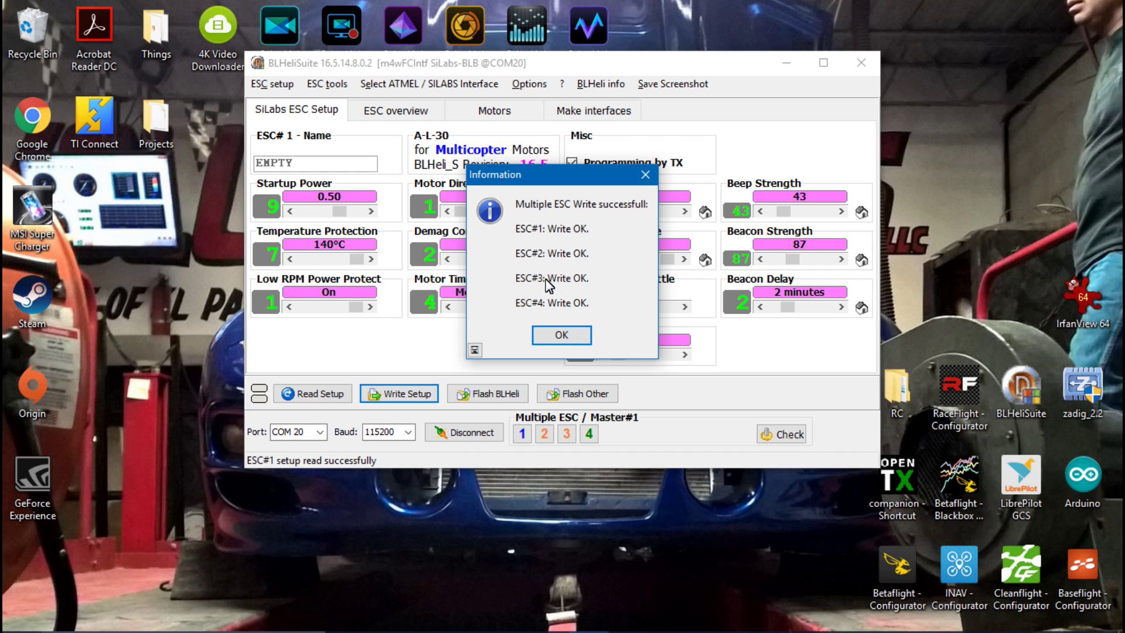
pyautogui.click(565, 334)
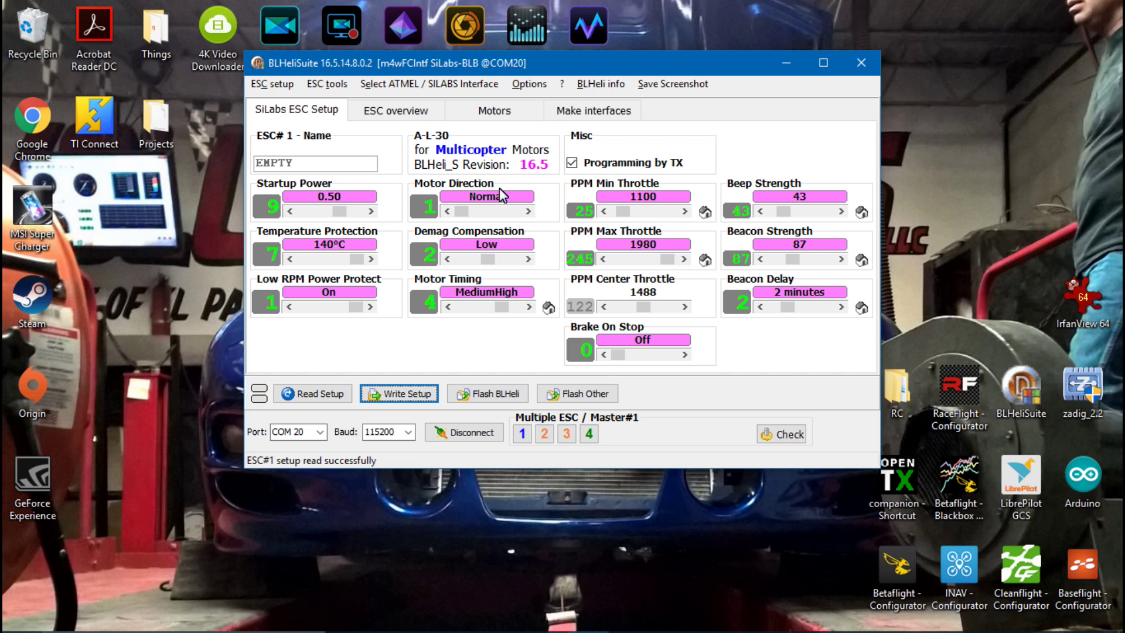
# Load ESC#2 alone and write it with Motor Direction set to Normal.
pyautogui.click(544, 434)
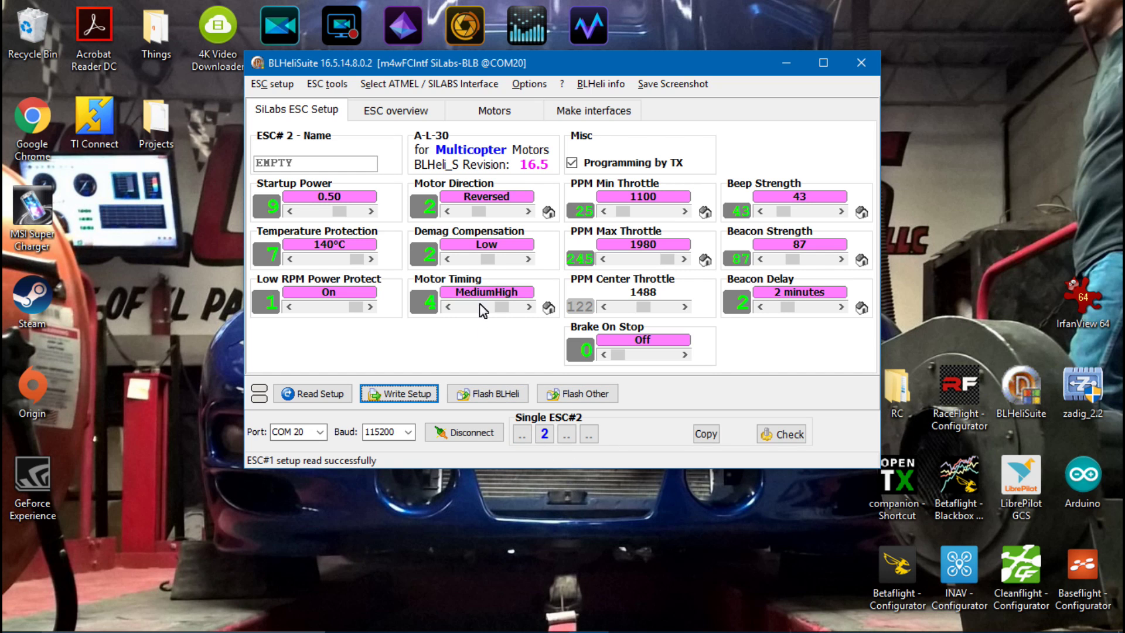
pyautogui.click(447, 211)
pyautogui.click(385, 399)
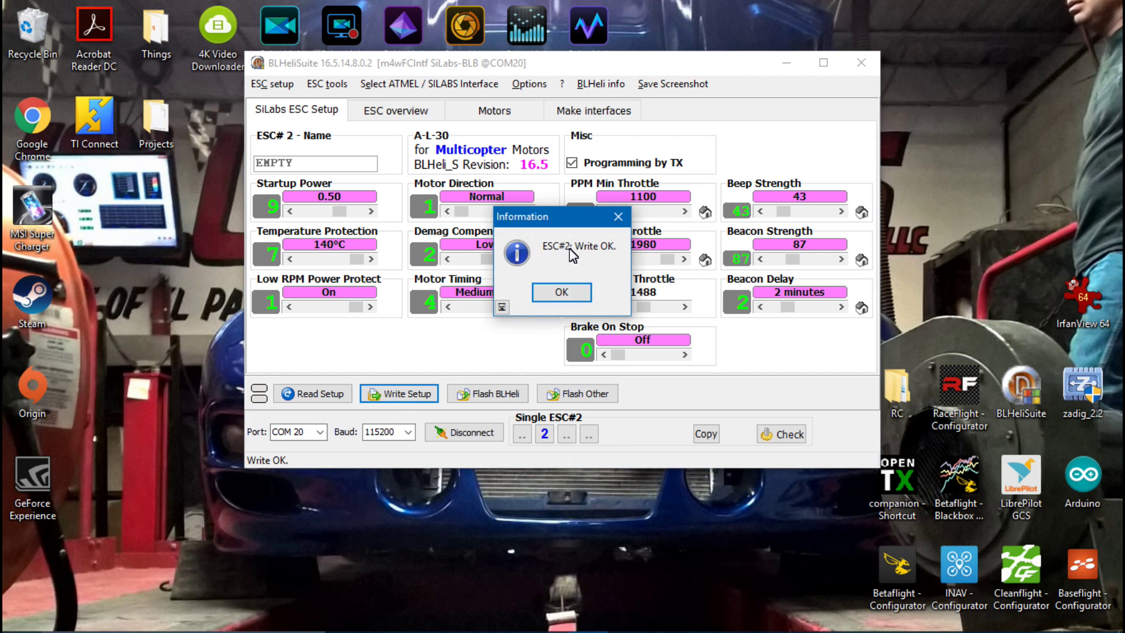
pyautogui.click(564, 291)
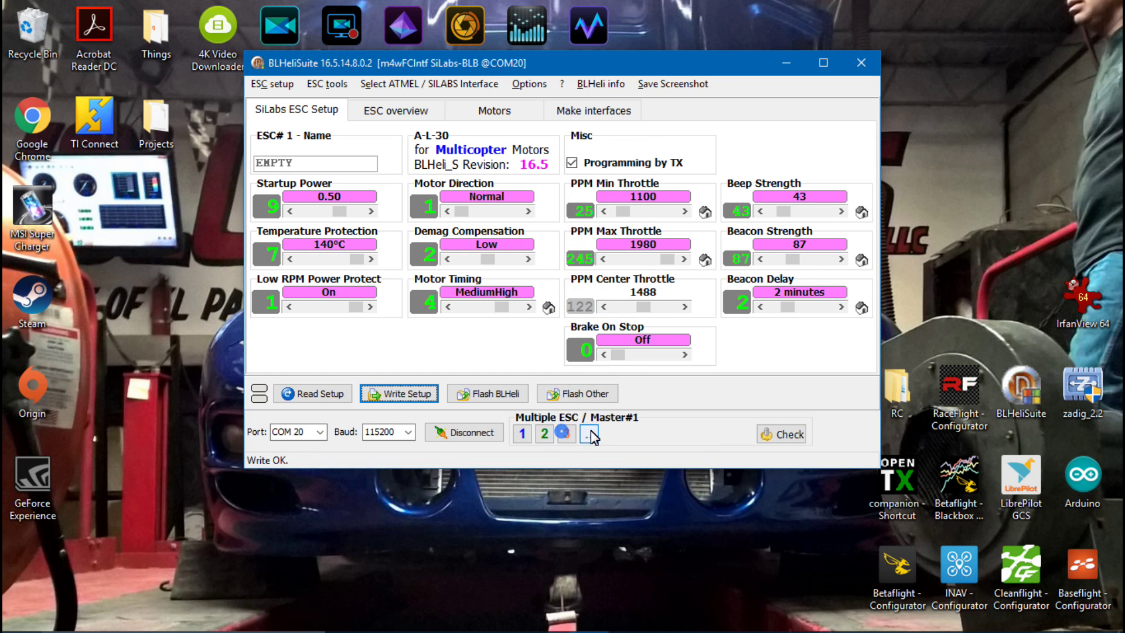
# Check ESC#1, ESC#2 and ESC#3 individually, ending with ESC#2 selected.
pyautogui.rightClick(521, 438)
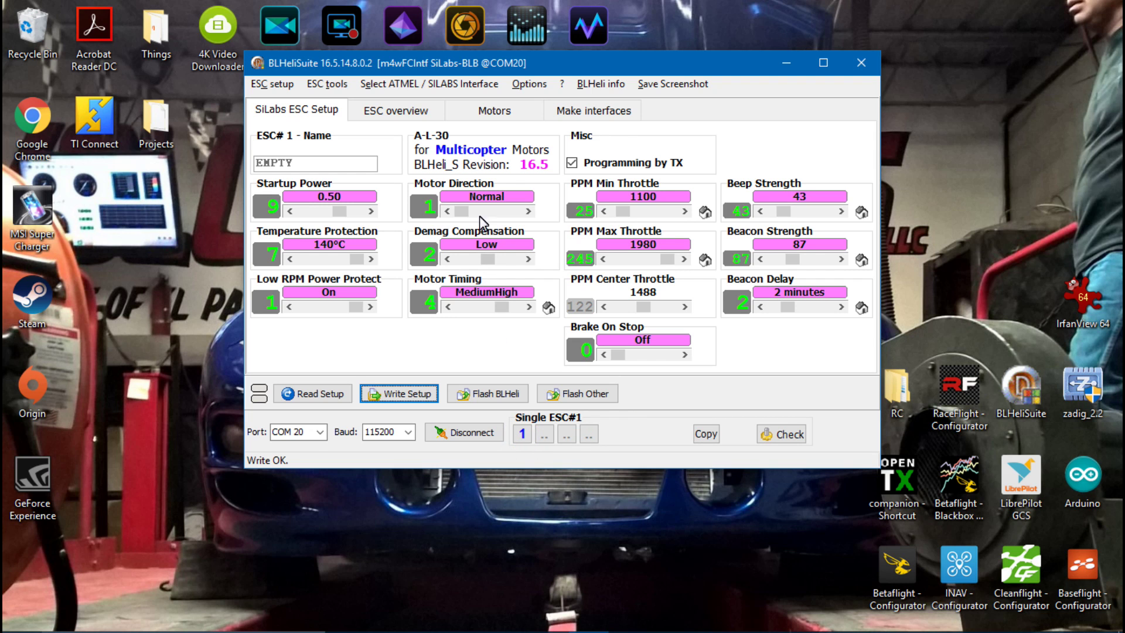
pyautogui.rightClick(544, 433)
pyautogui.rightClick(567, 433)
pyautogui.rightClick(588, 434)
pyautogui.rightClick(544, 434)
# Write ESC#2 with Motor Direction set back to Reversed.
pyautogui.click(528, 211)
pyautogui.click(399, 394)
pyautogui.click(556, 291)
# On the Motors page, enable motor control, spin motors 1–4 to 1115 with the master slider, then disable it.
pyautogui.click(494, 111)
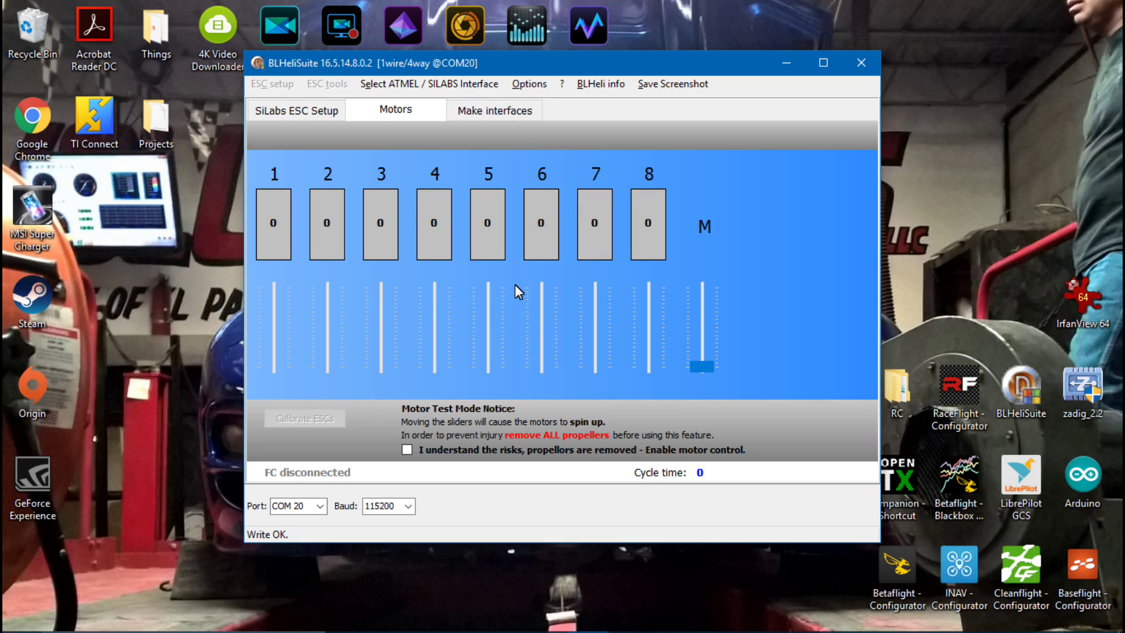
pyautogui.click(406, 449)
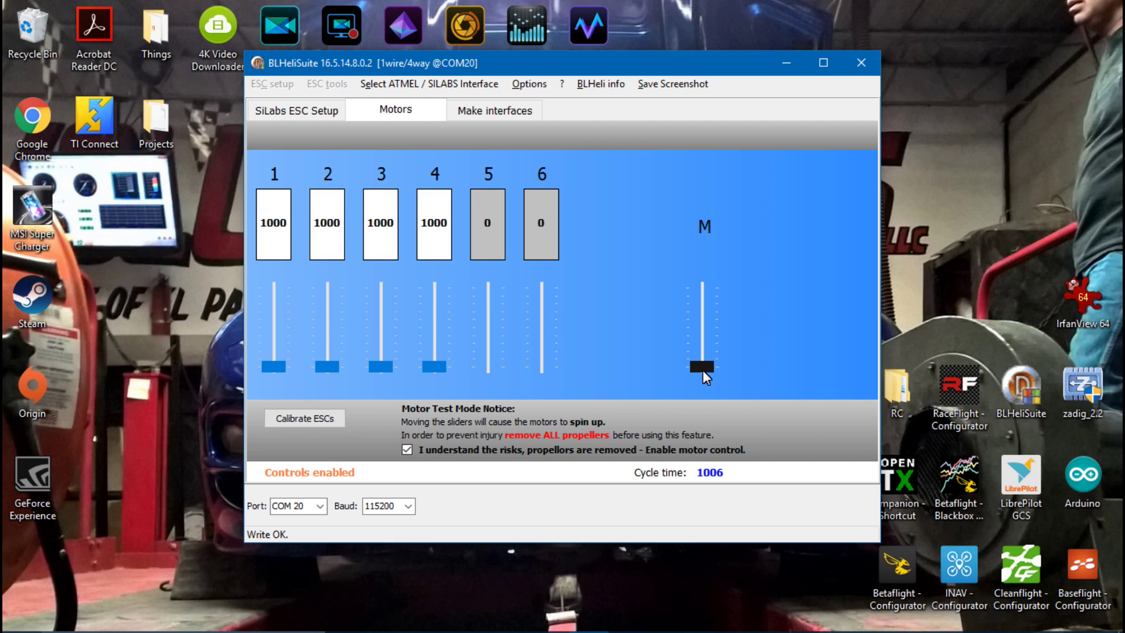
pyautogui.moveTo(702, 370); pyautogui.dragTo(701, 396)
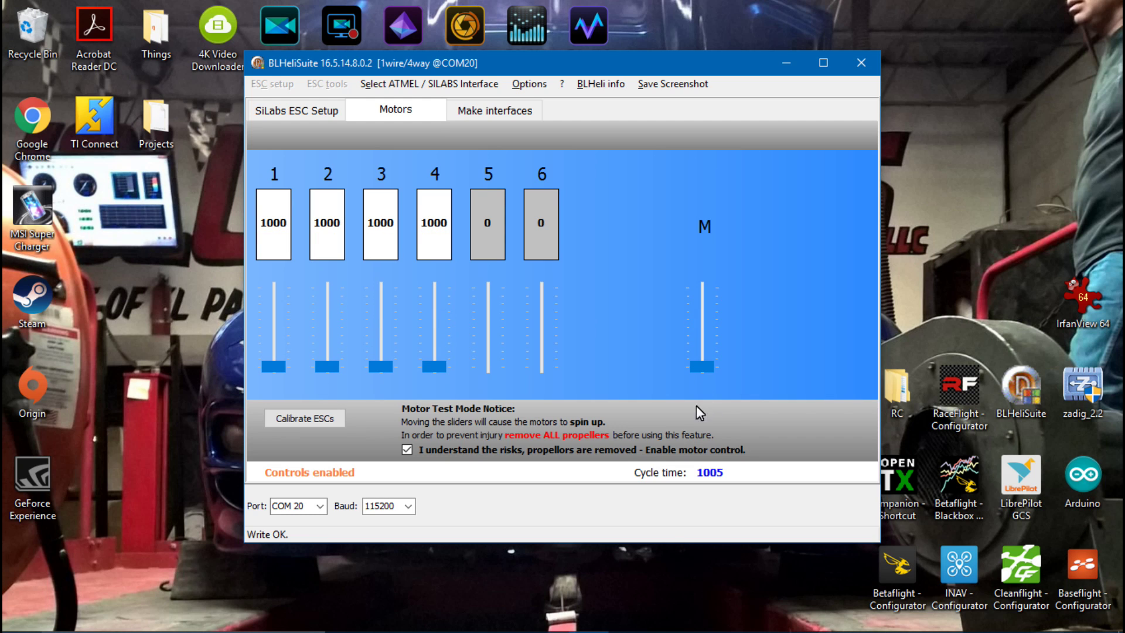
pyautogui.click(407, 450)
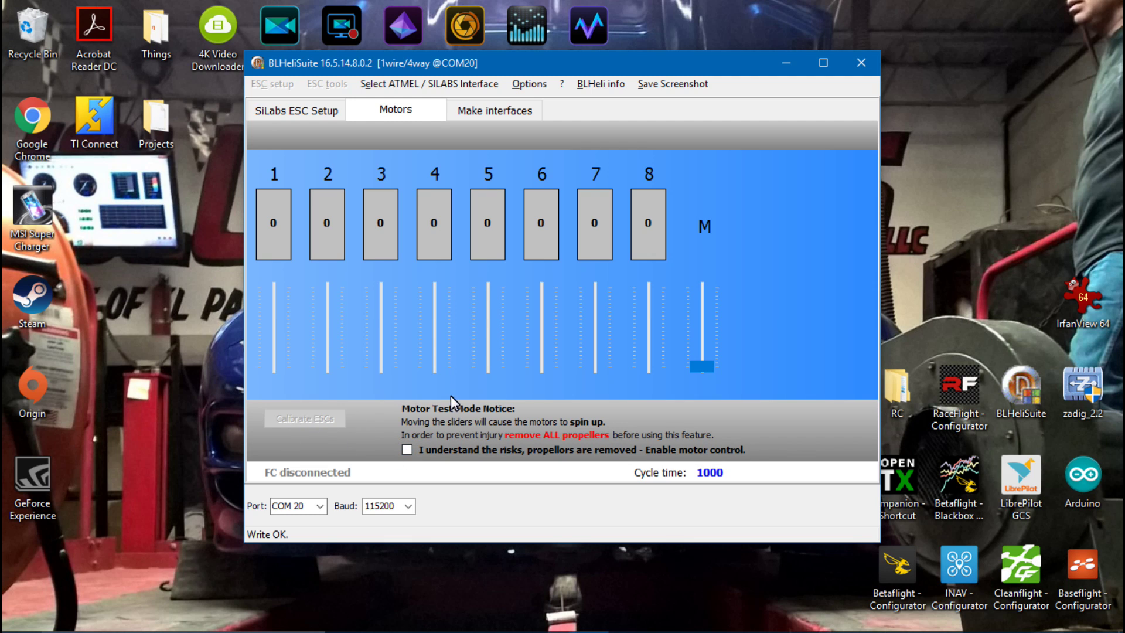
# Review the Make interfaces page, then return to the SiLabs ESC Setup page.
pyautogui.click(479, 110)
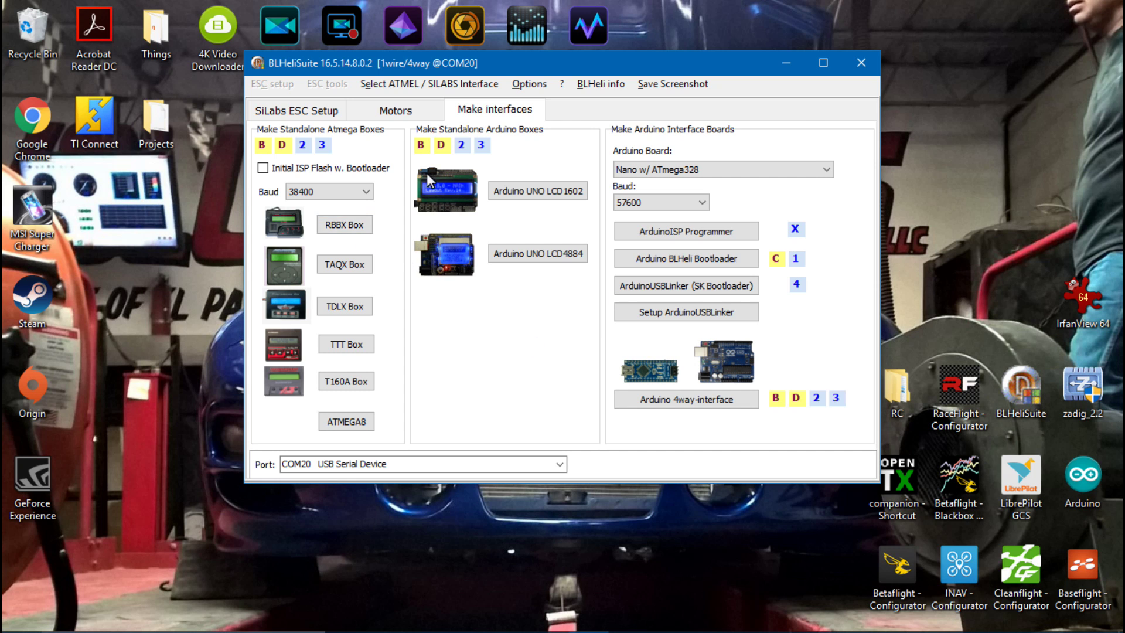
pyautogui.click(333, 110)
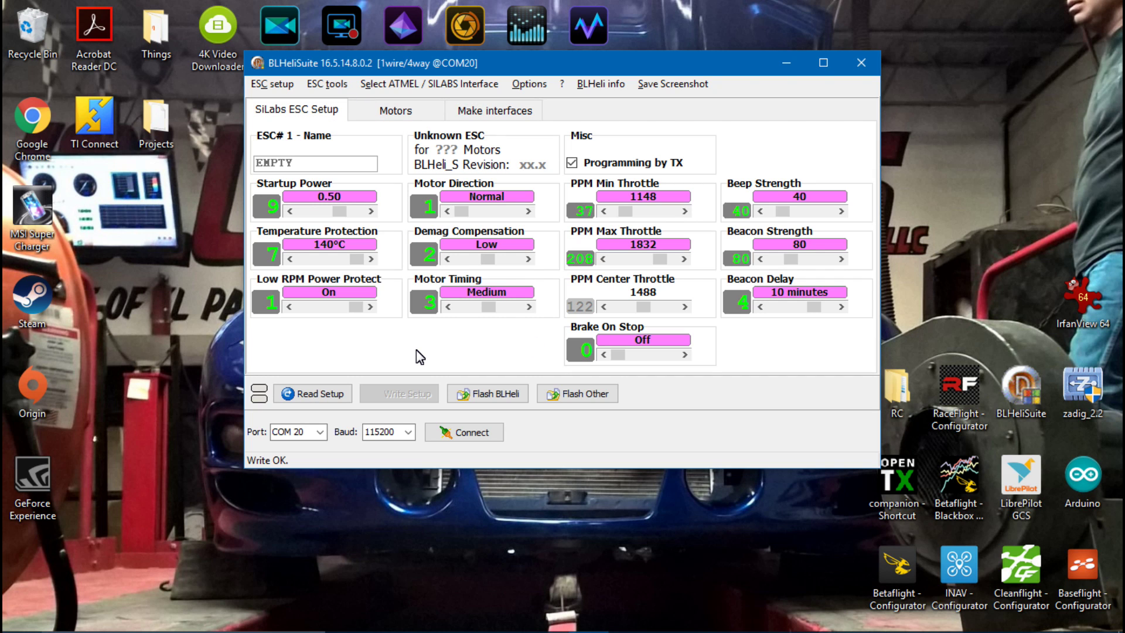